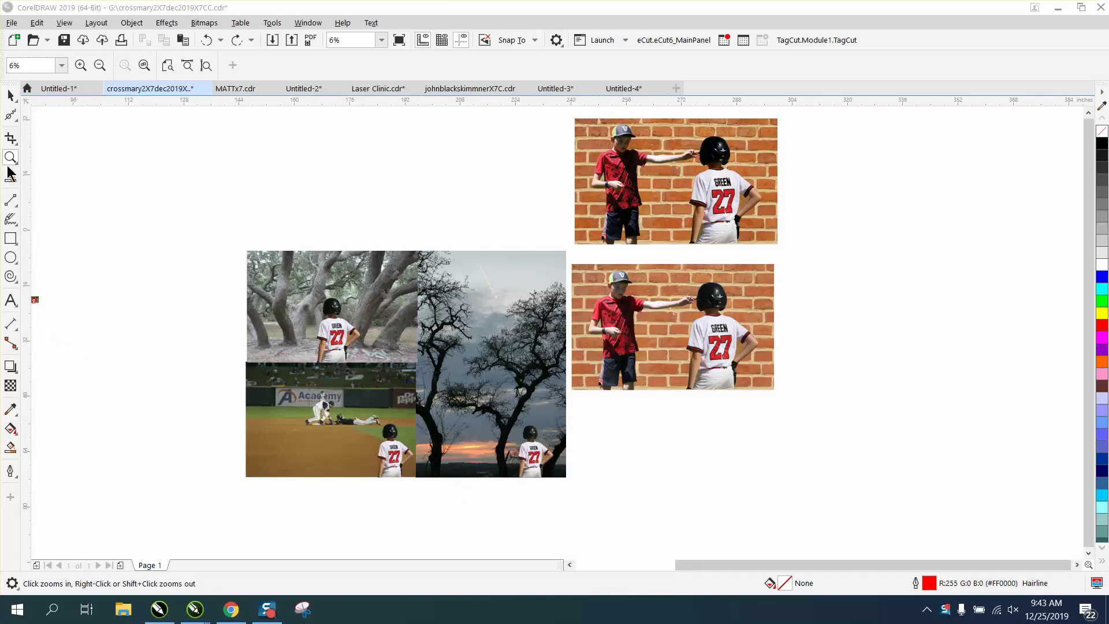
Reposition the jersey-27 player cut-out on the brick photo and send it behind.
click(11, 157)
drag(238, 251, 610, 494)
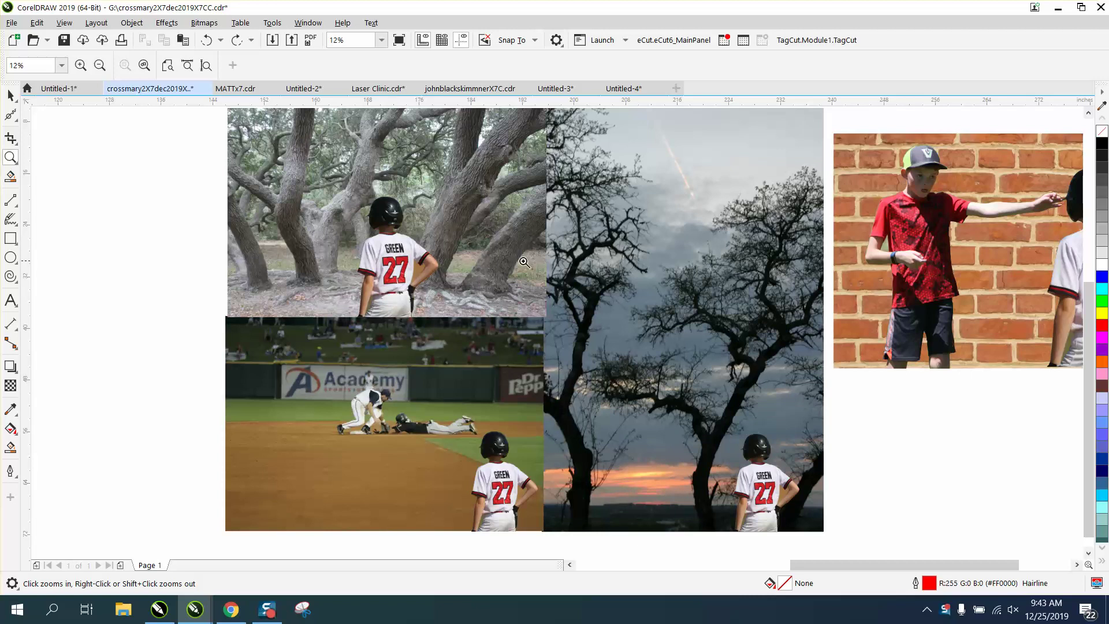
right_click(375, 266)
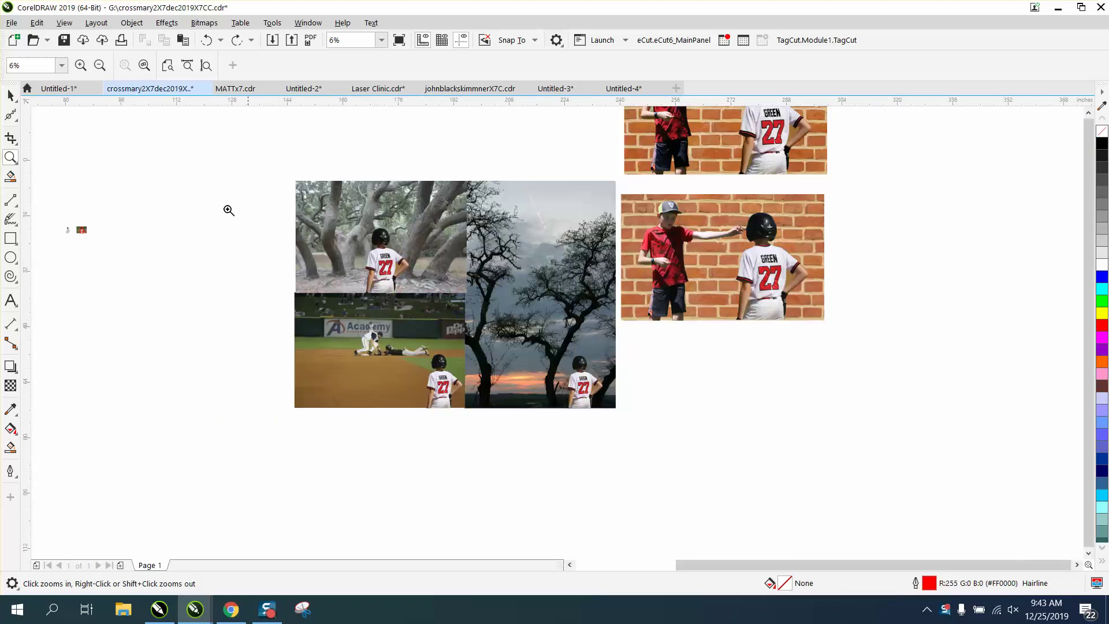
click(11, 94)
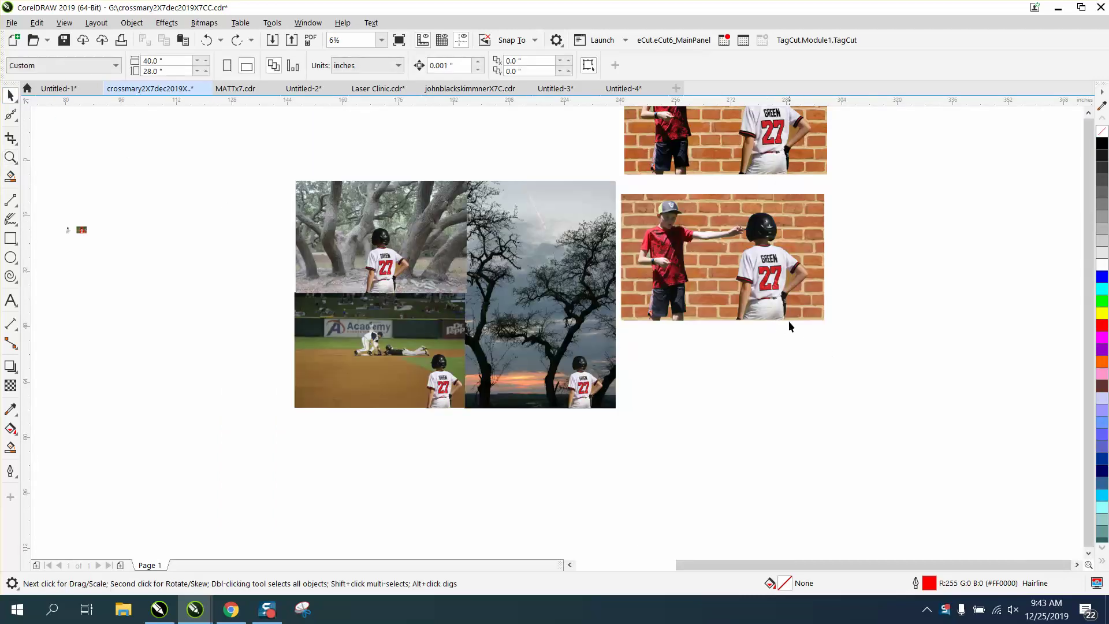
drag(777, 308, 921, 370)
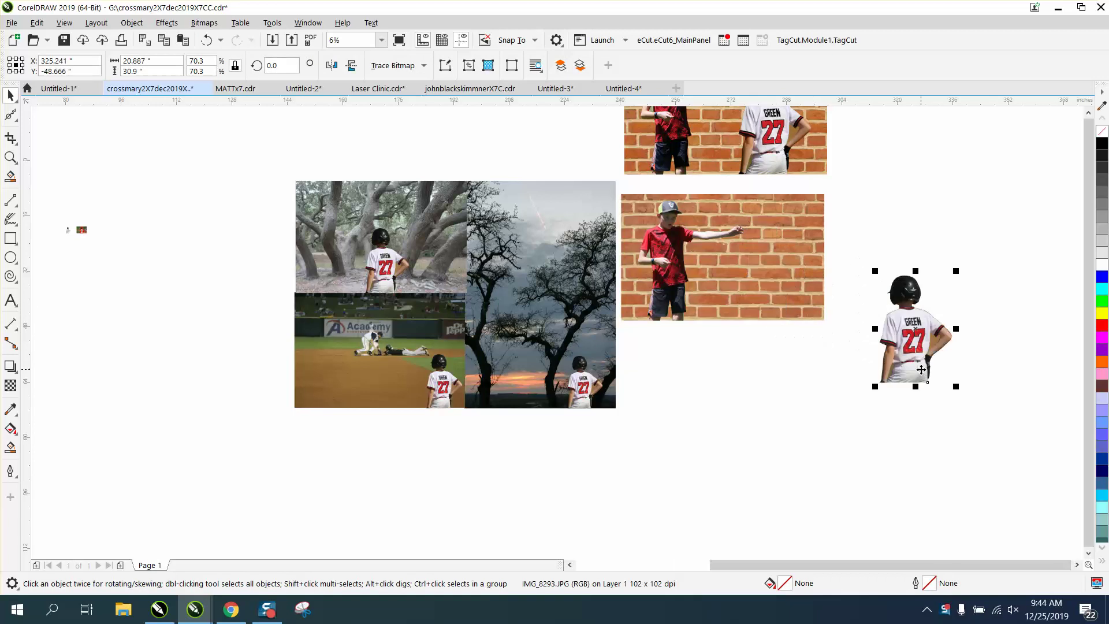
click(793, 294)
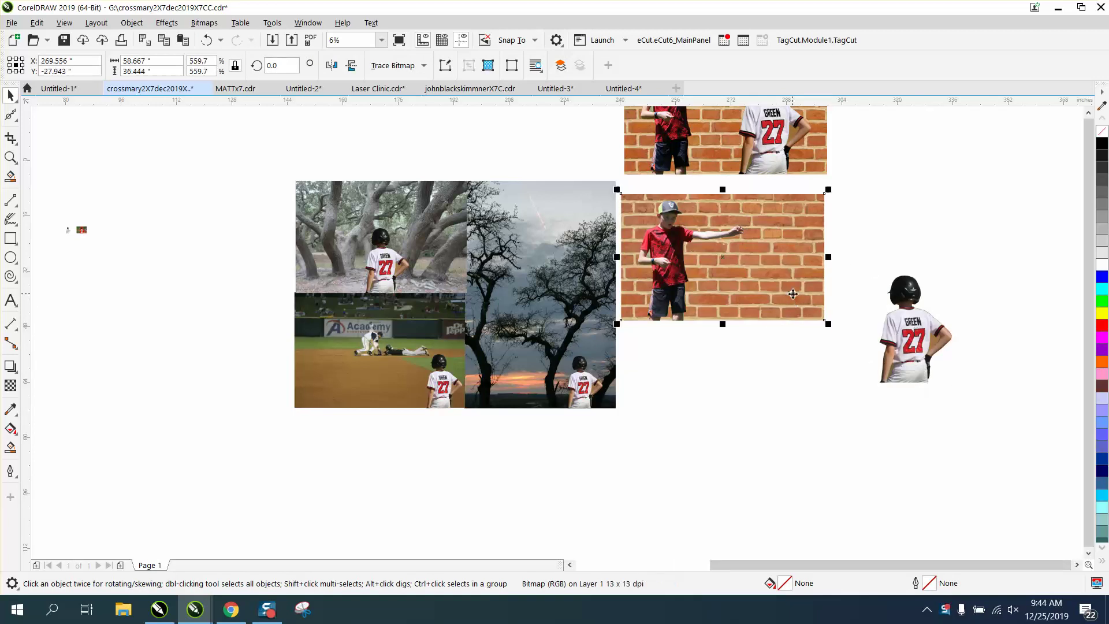
drag(884, 323, 769, 261)
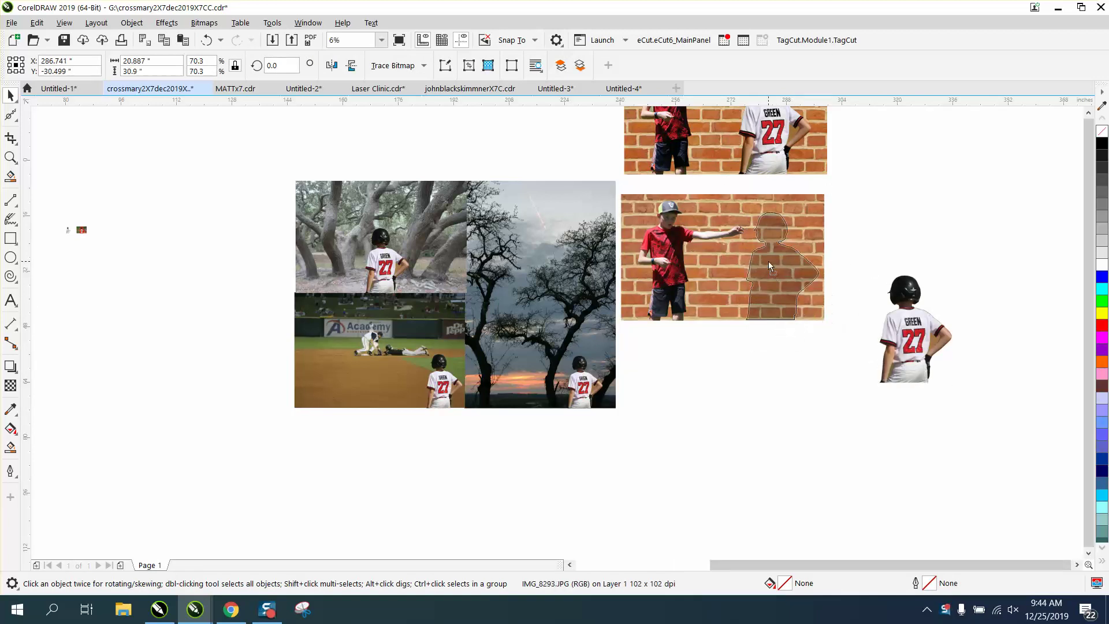
click(880, 268)
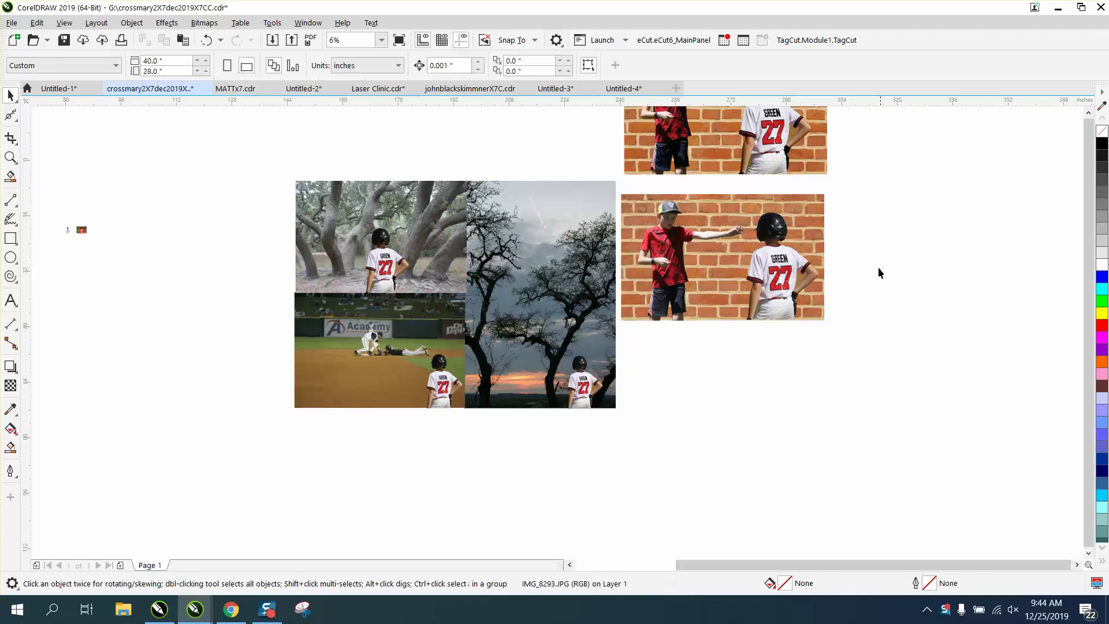
click(822, 222)
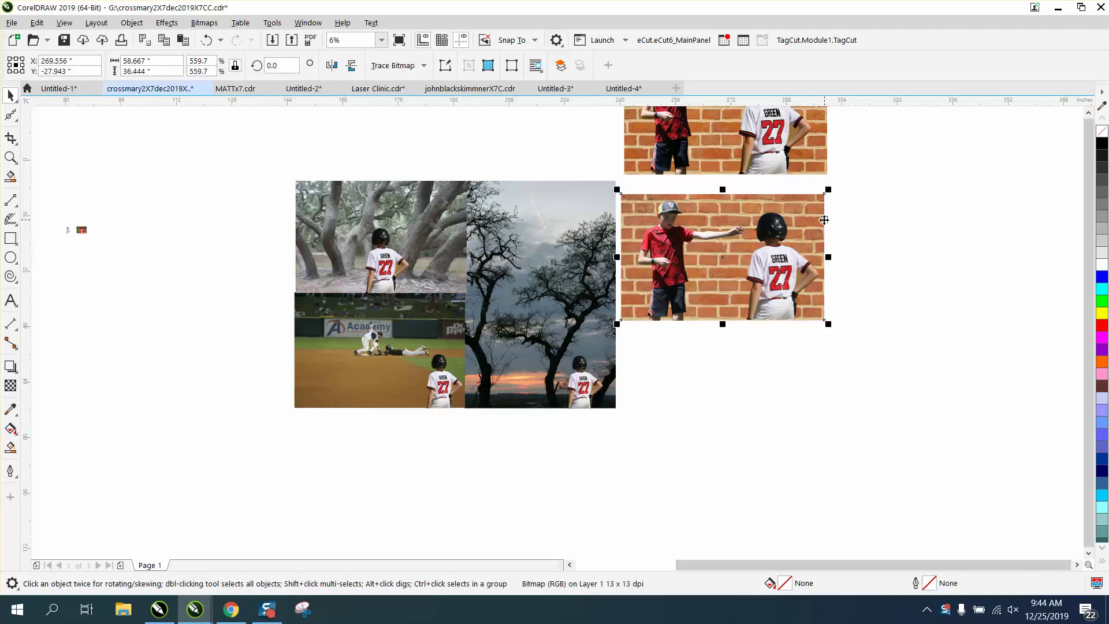
click(792, 291)
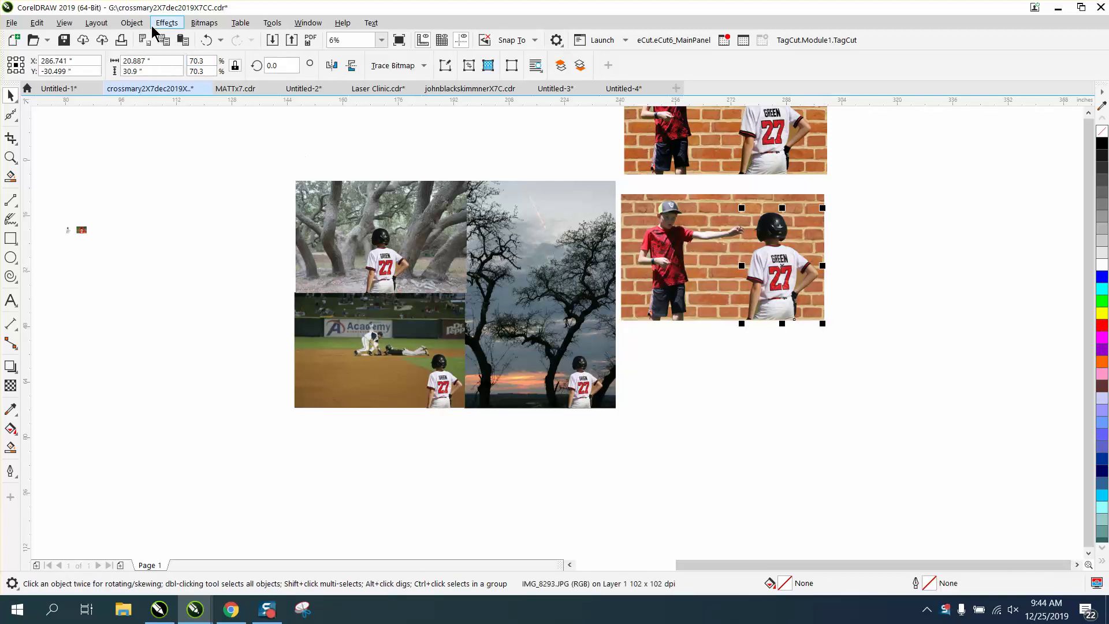
click(132, 23)
mouse_move(148, 236)
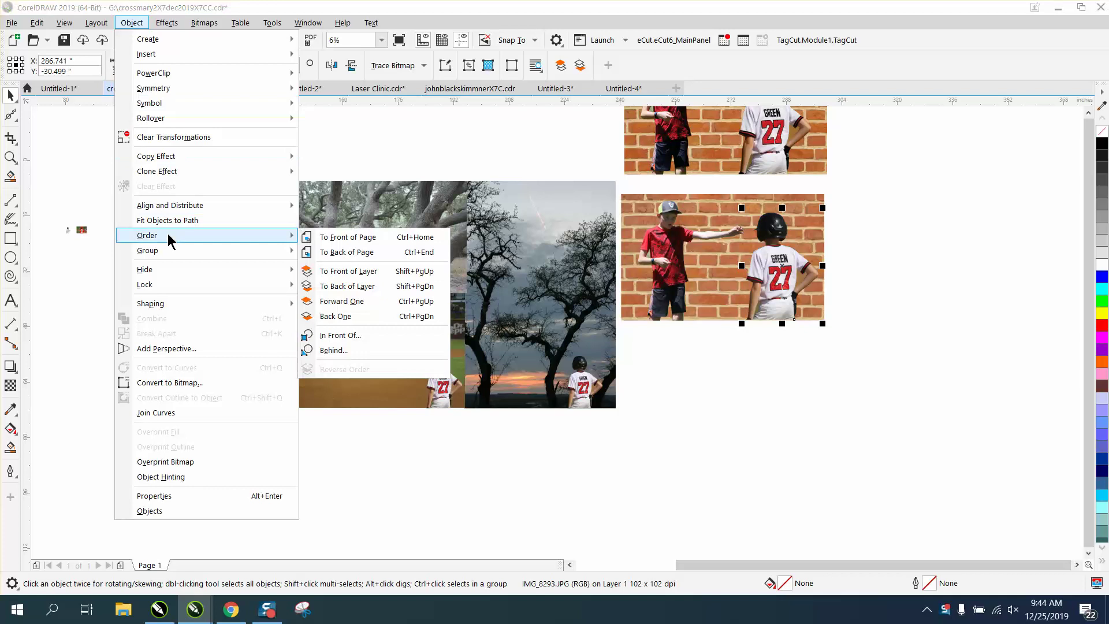
click(332, 252)
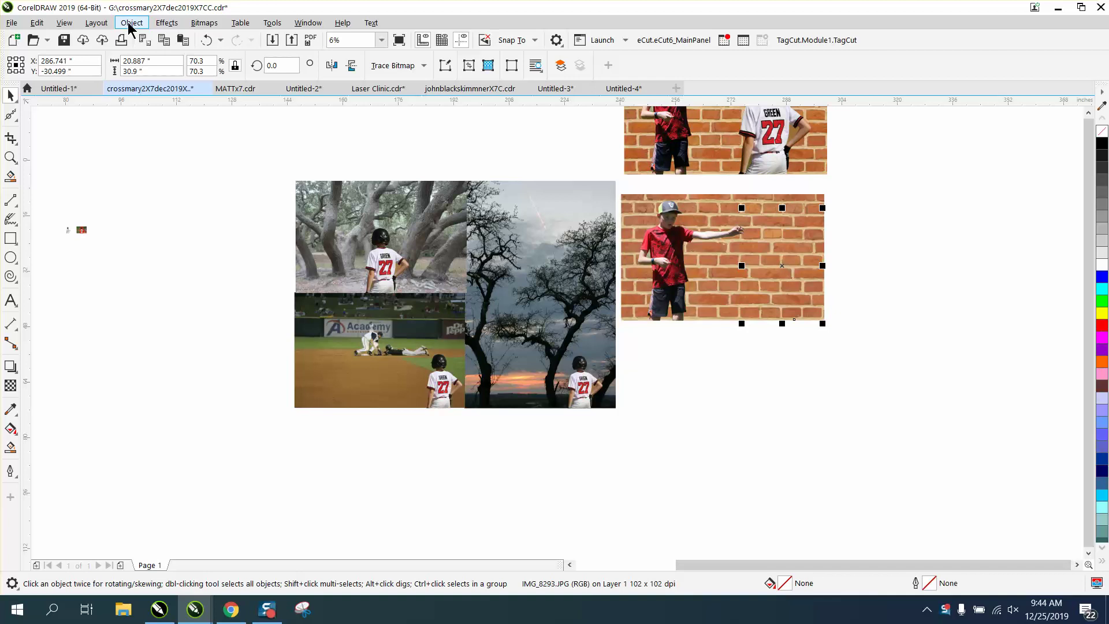
Delete the red-shirted boy cut-out and send the brick-wall photo to the back.
drag(681, 230, 684, 390)
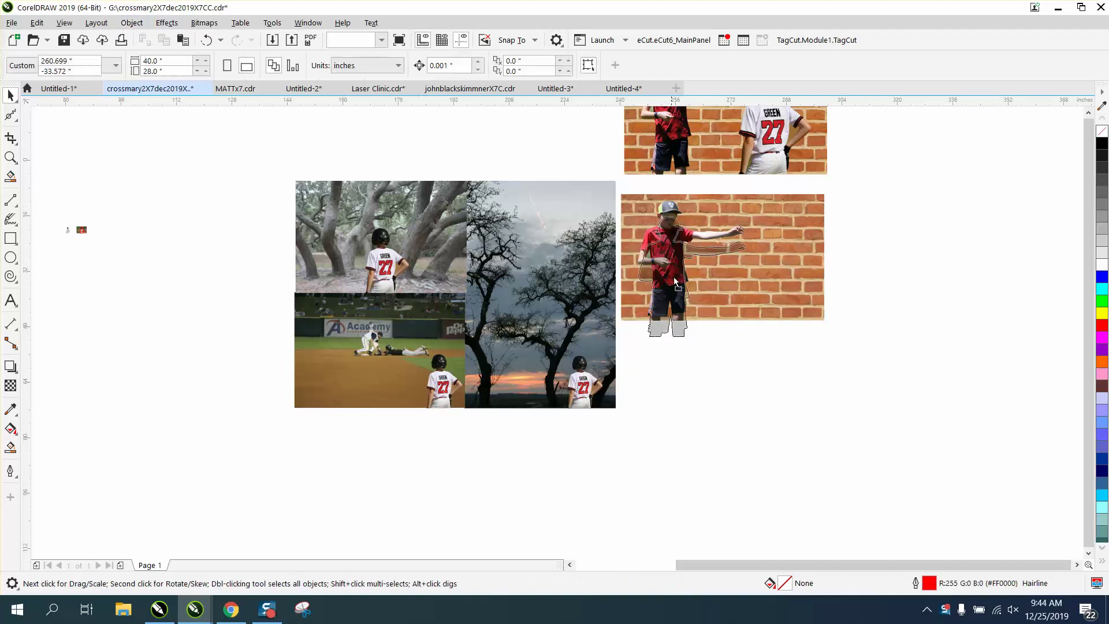
key(Delete)
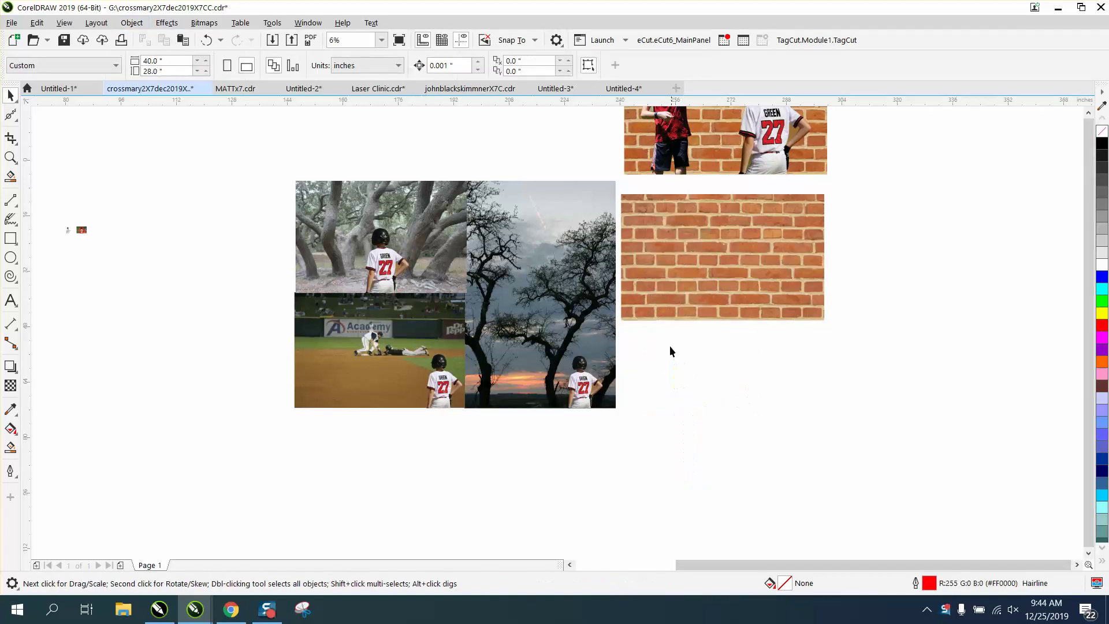
click(663, 317)
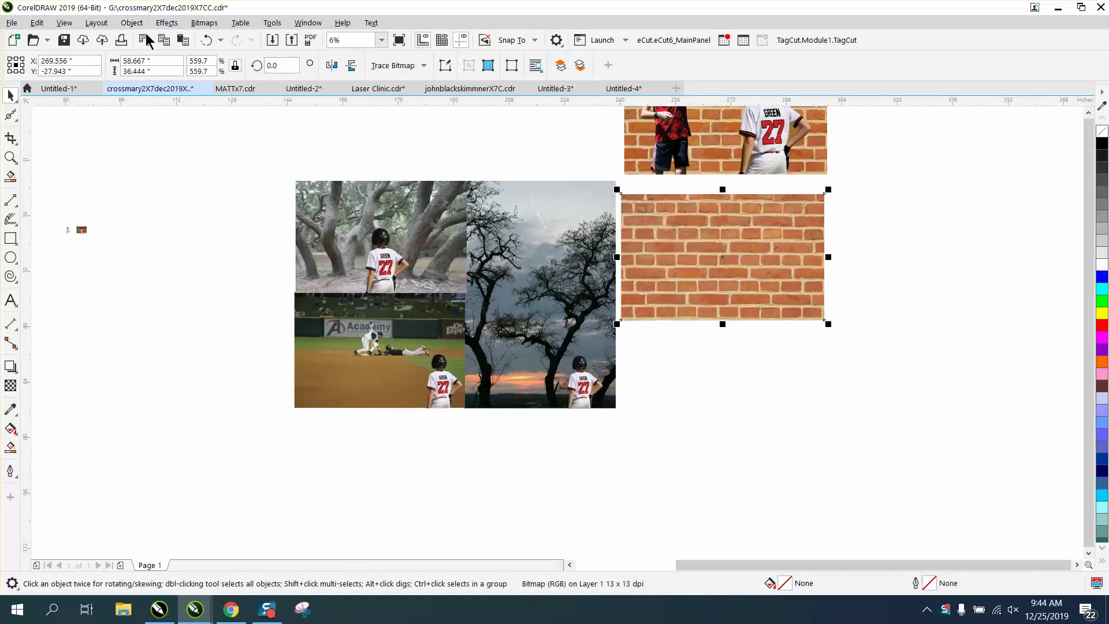
click(132, 23)
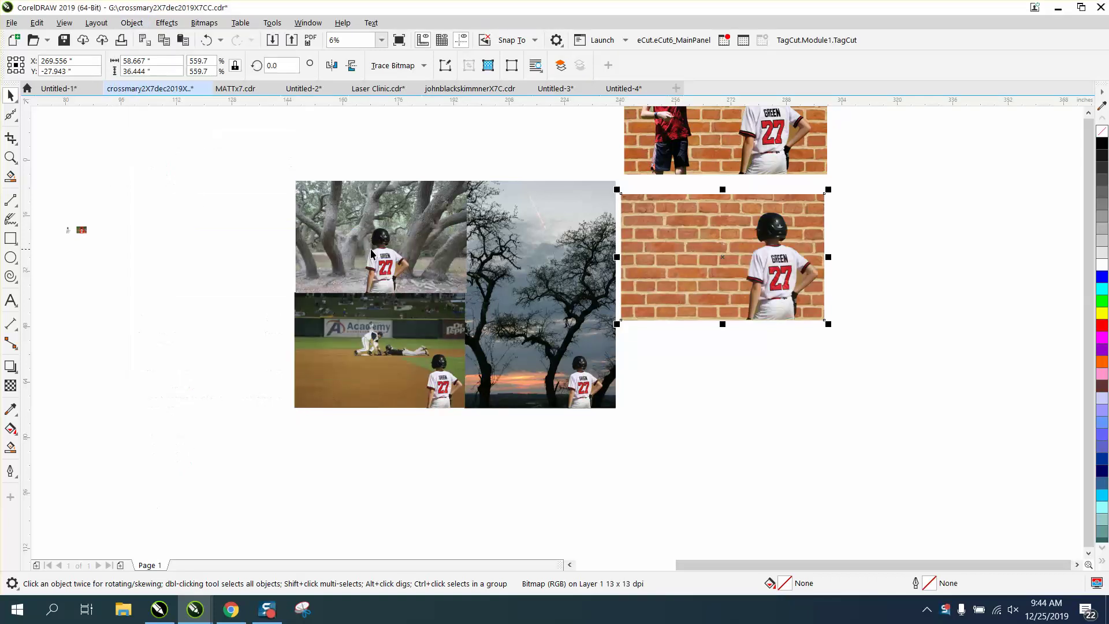
click(369, 254)
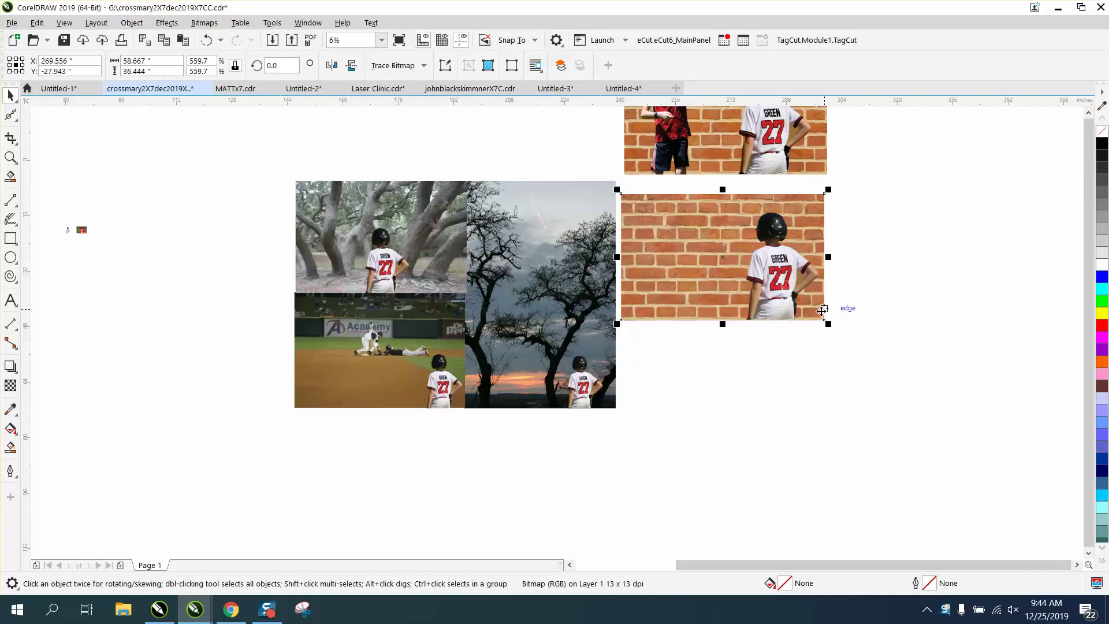
Zoom out to see all the composites, then zoom in on the brick-wall photo.
click(12, 158)
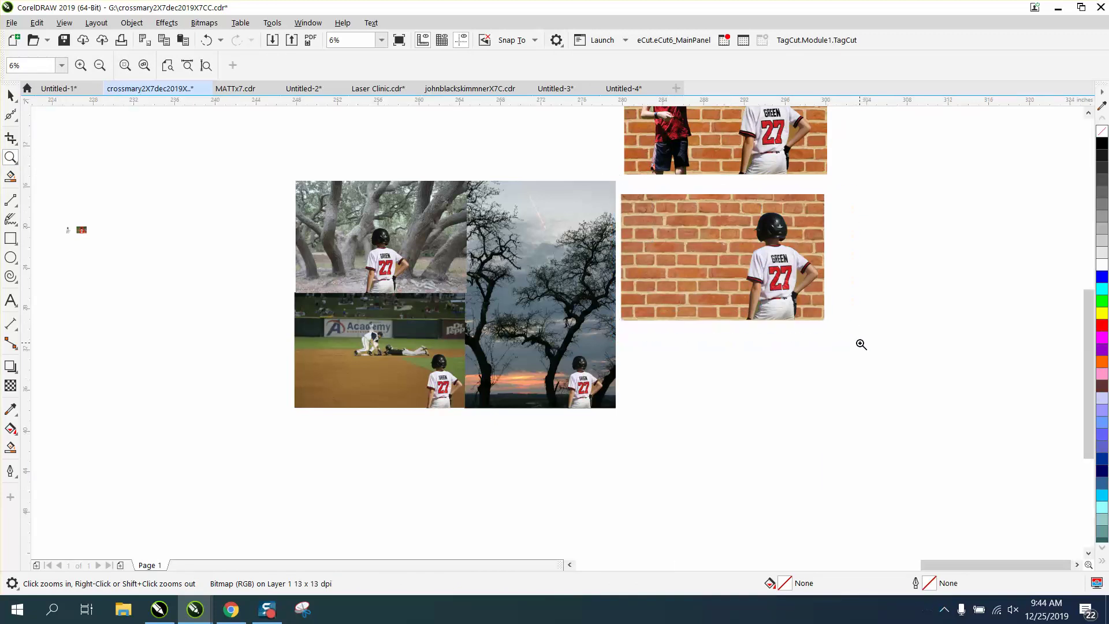
key(shift+F2)
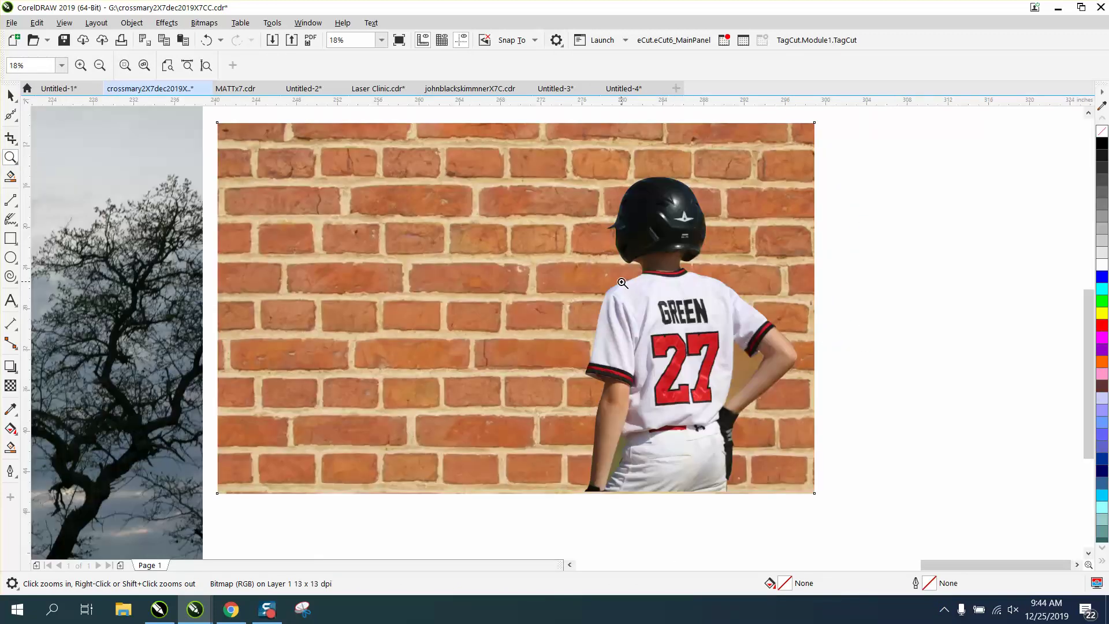
scroll(623, 282, down, 3)
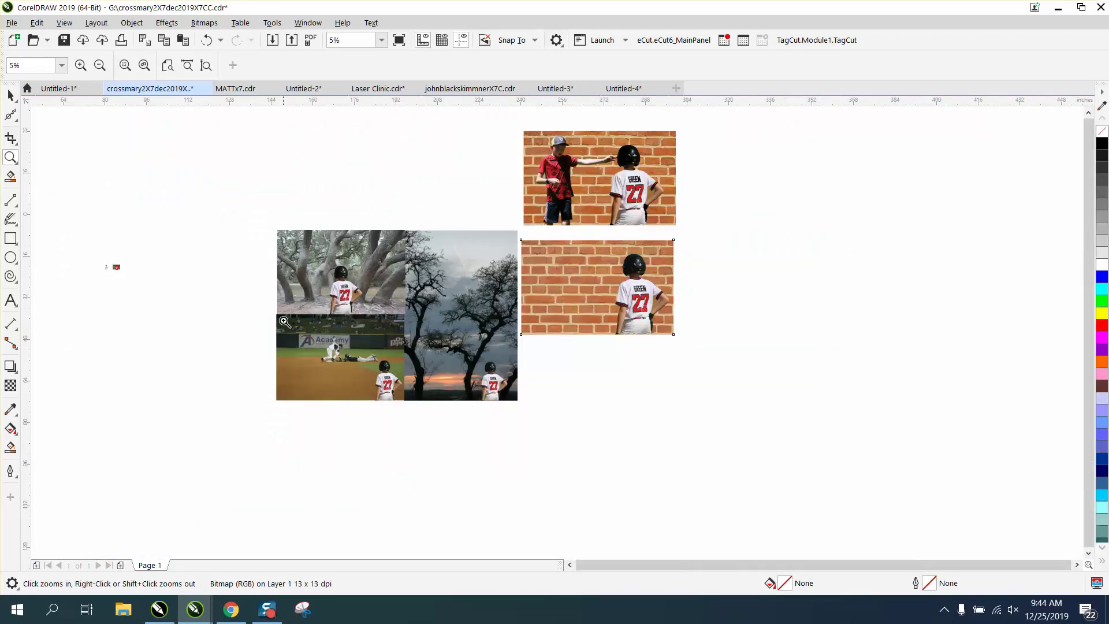
drag(274, 307, 445, 413)
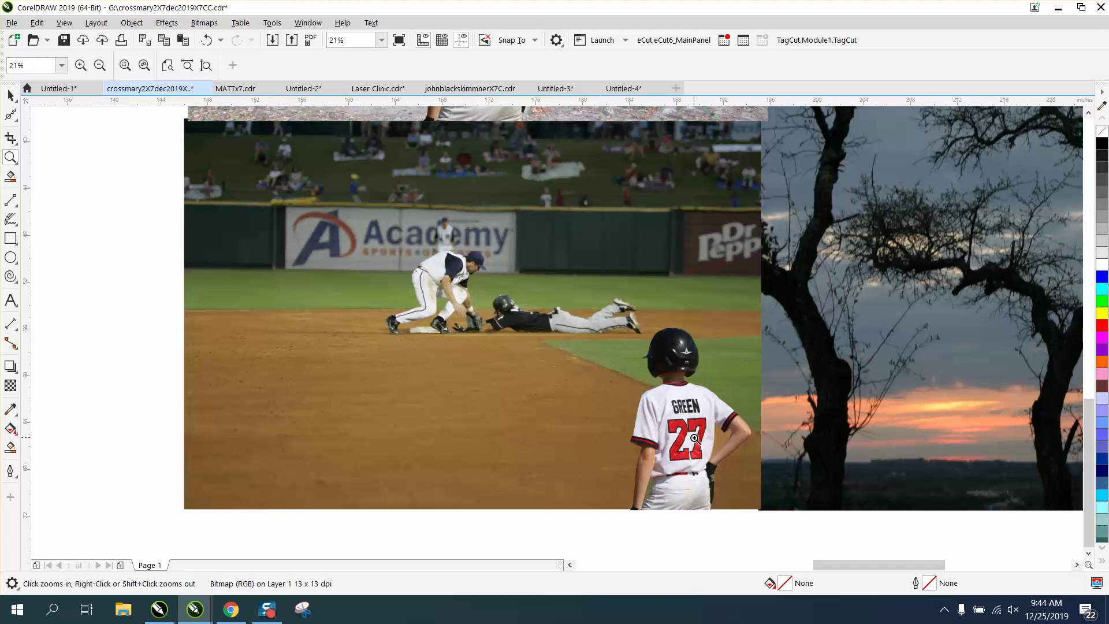
right_click(645, 393)
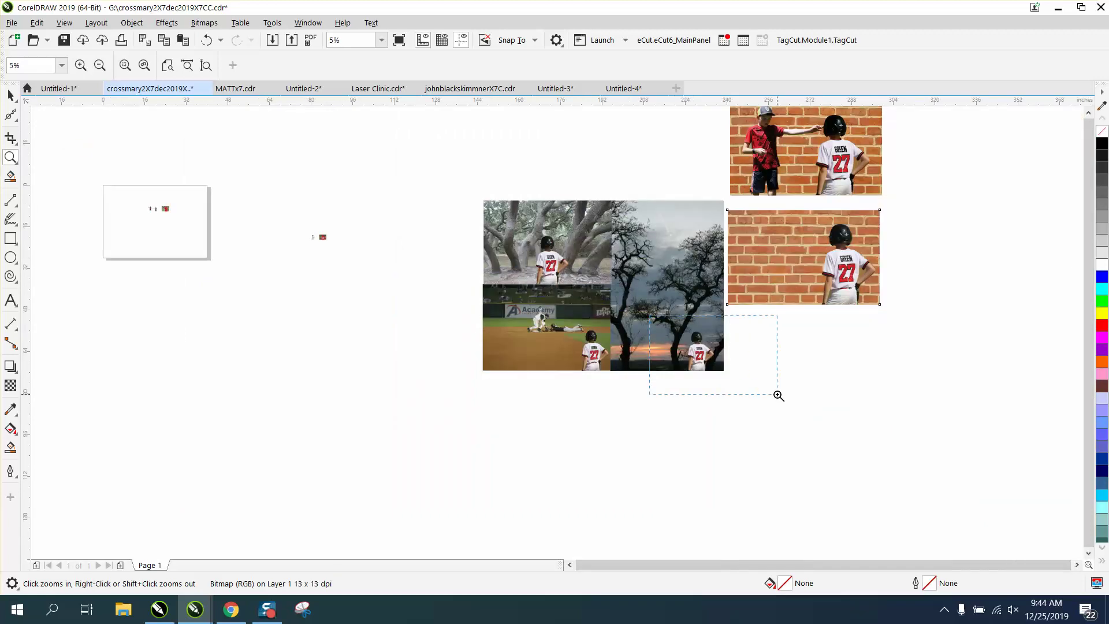
drag(650, 313, 779, 397)
right_click(625, 356)
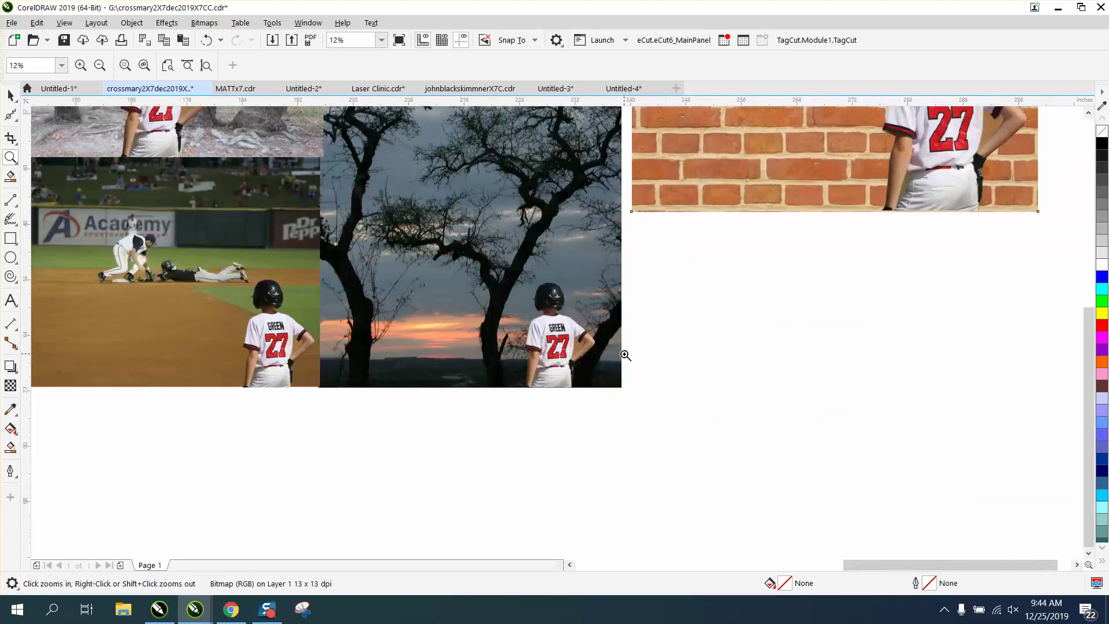
right_click(624, 357)
right_click(748, 317)
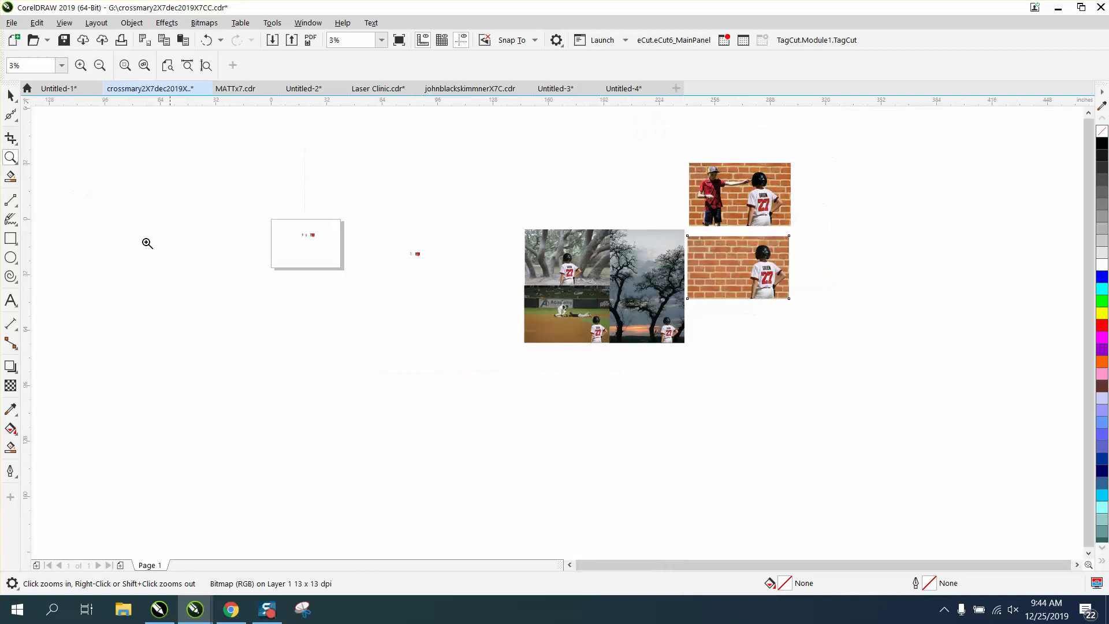
drag(673, 222, 838, 318)
click(11, 96)
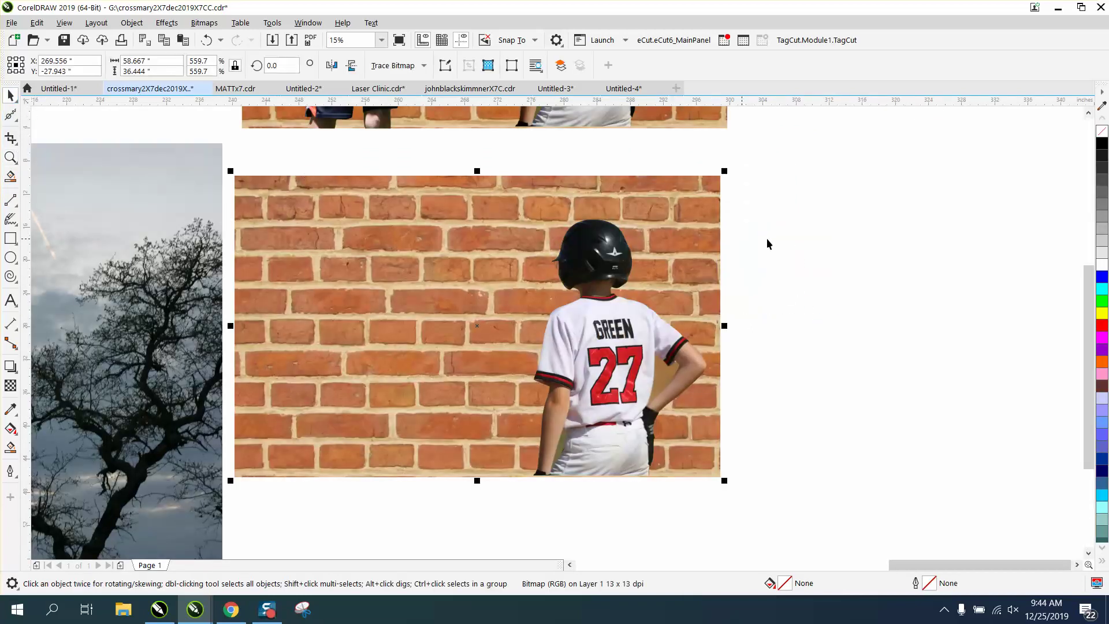
scroll(790, 240, down, 2)
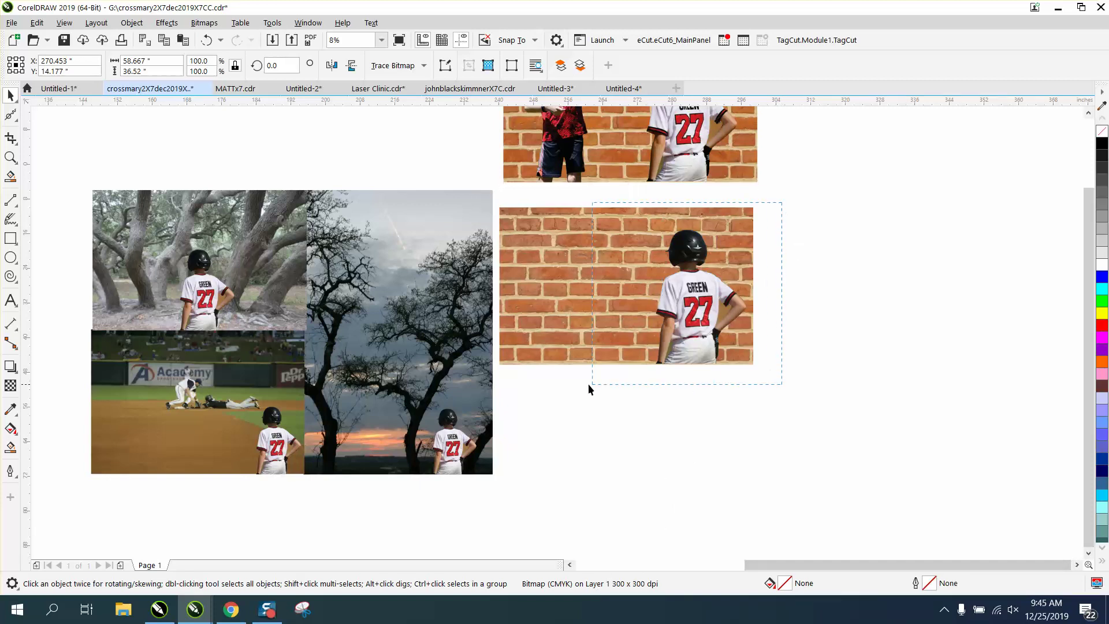
Select the player and brick wall and convert them to a 300 dpi CMYK bitmap.
drag(588, 385, 483, 376)
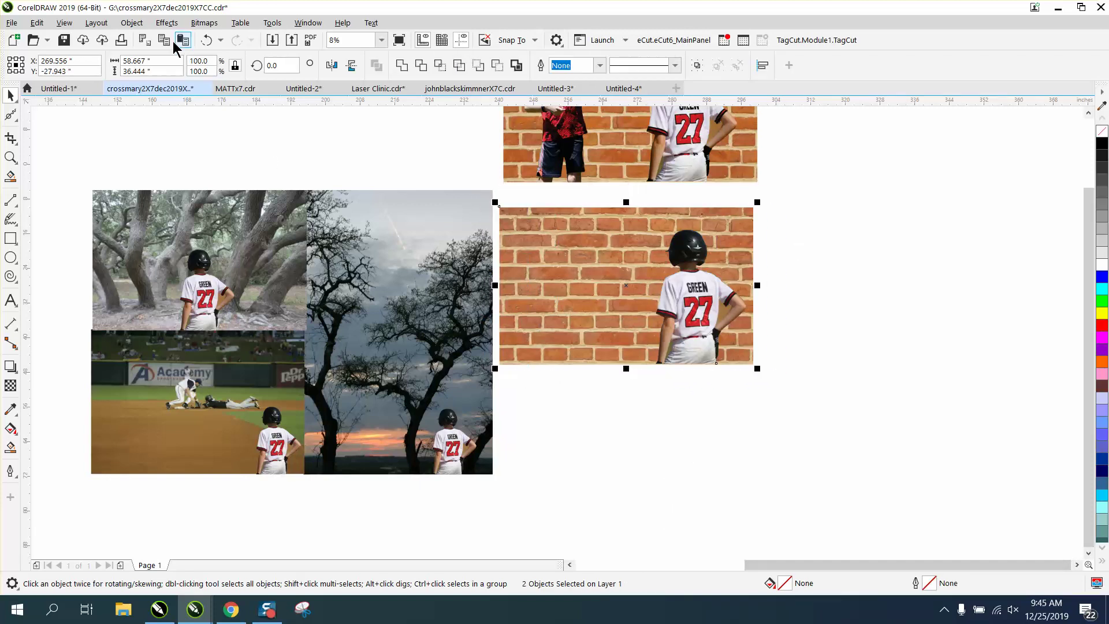
click(195, 25)
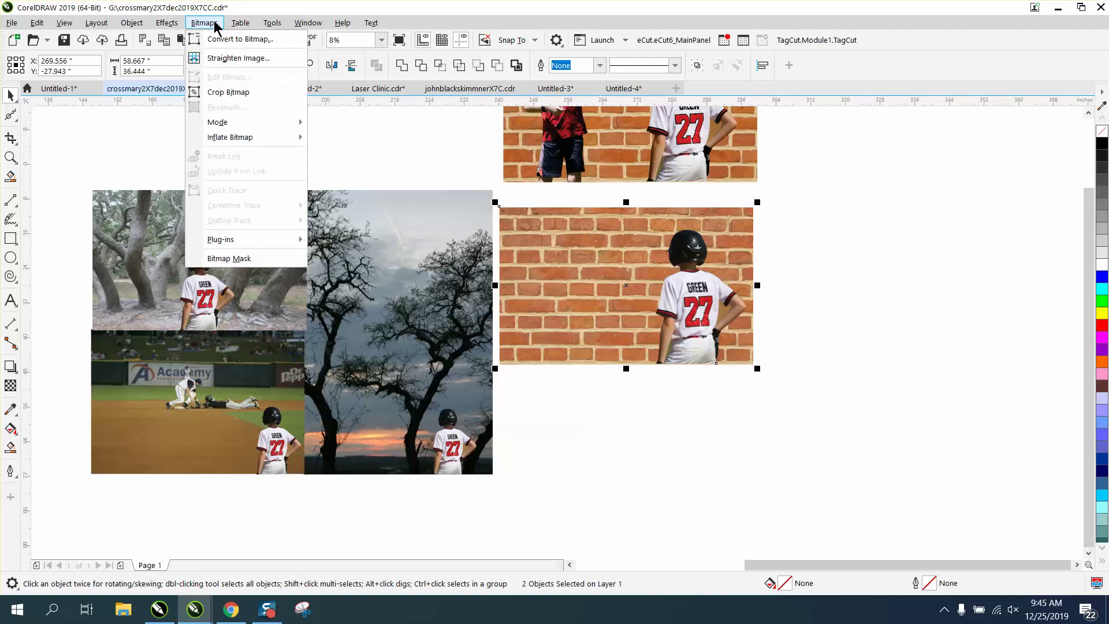
click(230, 41)
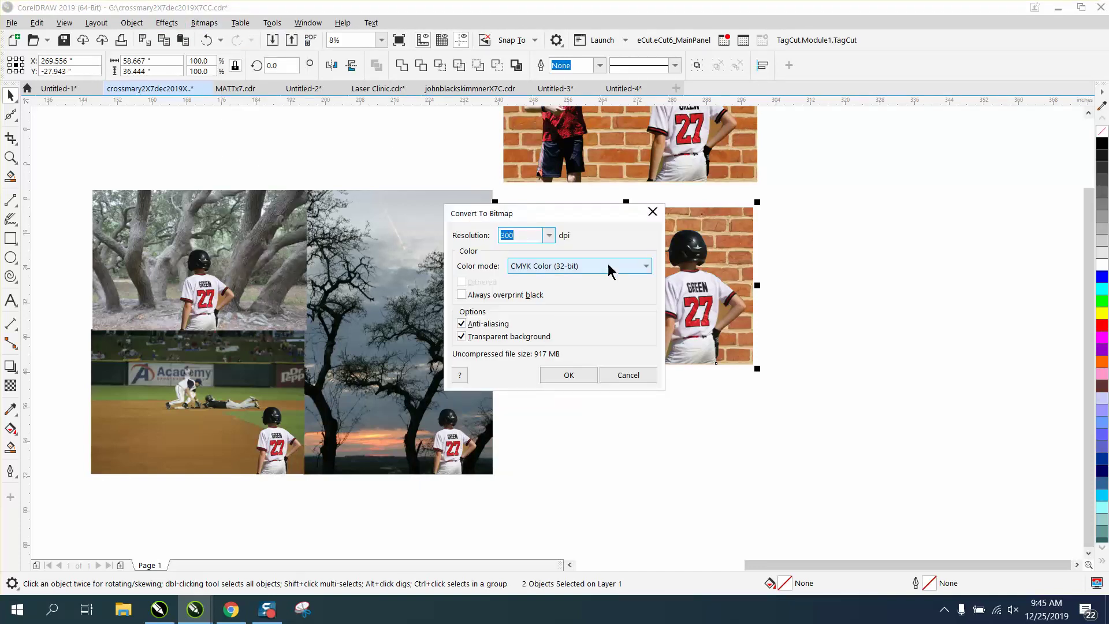
click(645, 267)
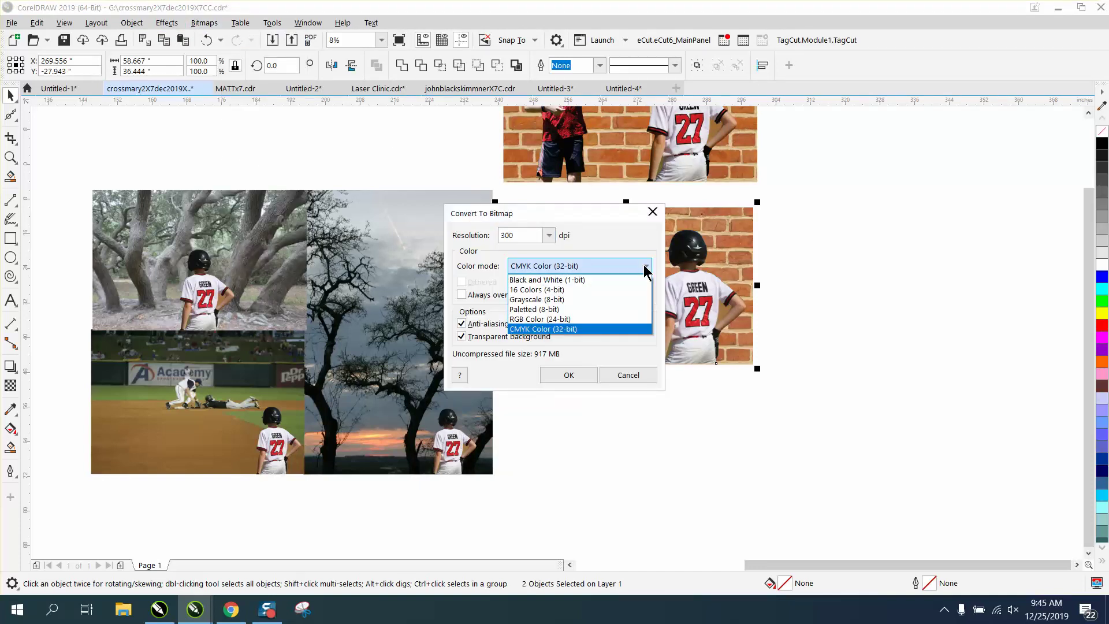
click(559, 329)
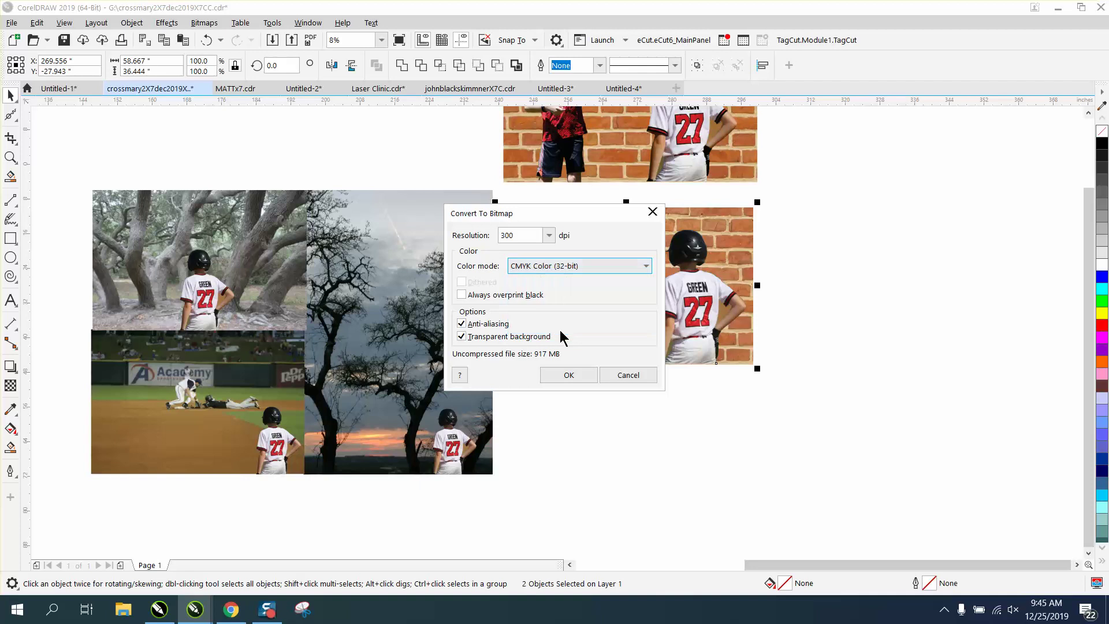
click(568, 375)
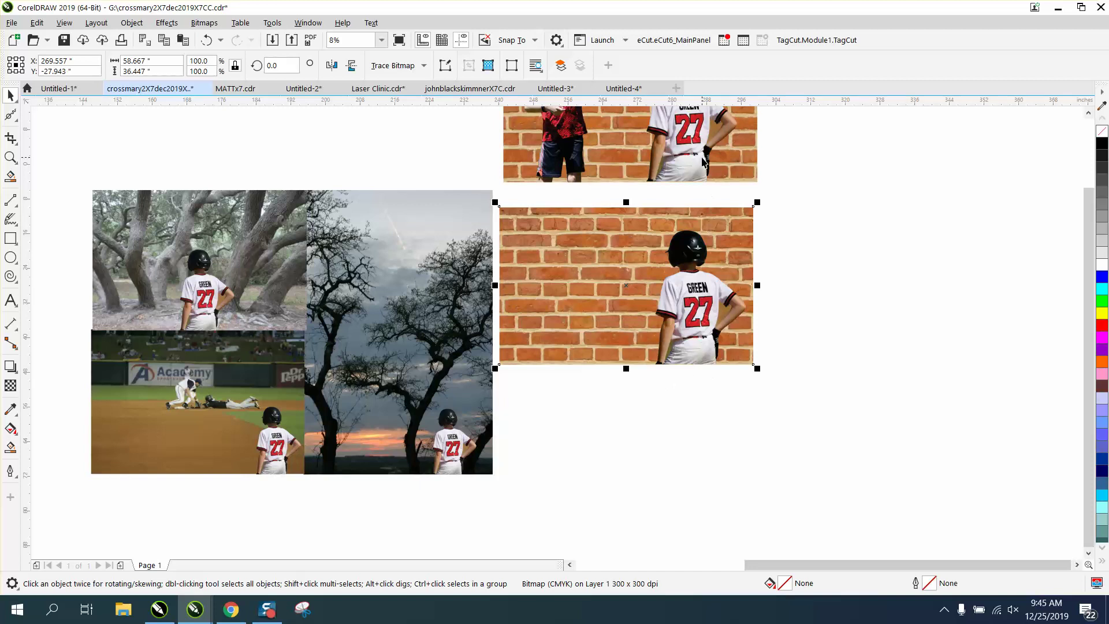
Place the boy-and-player photo right of the merged brick-wall bitmap, aligned horizontally.
drag(704, 161, 967, 320)
click(695, 317)
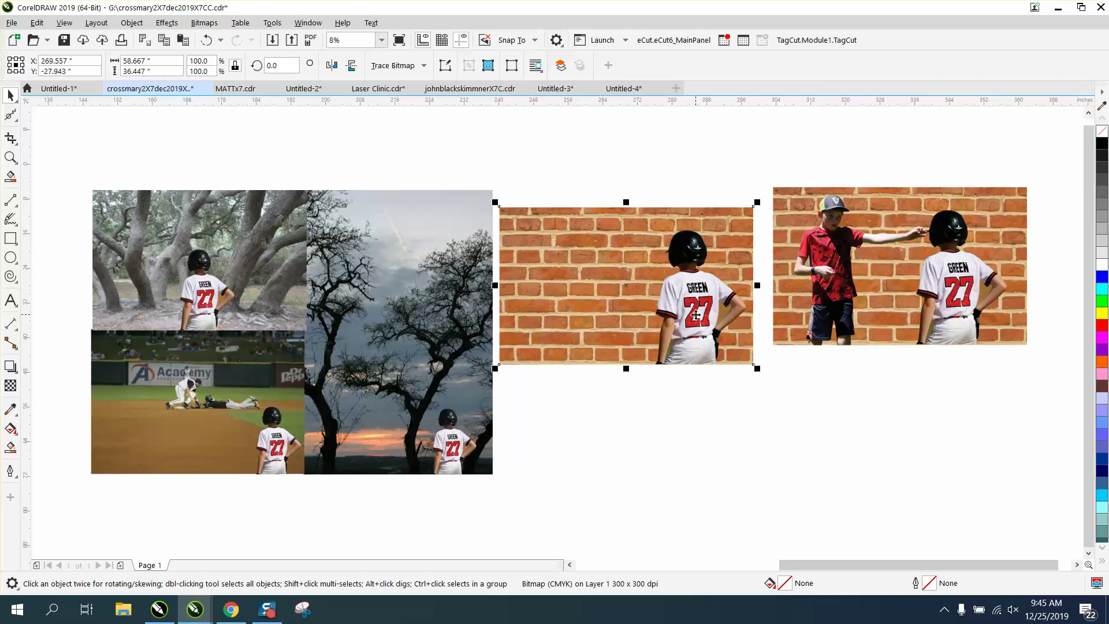
drag(696, 317, 702, 273)
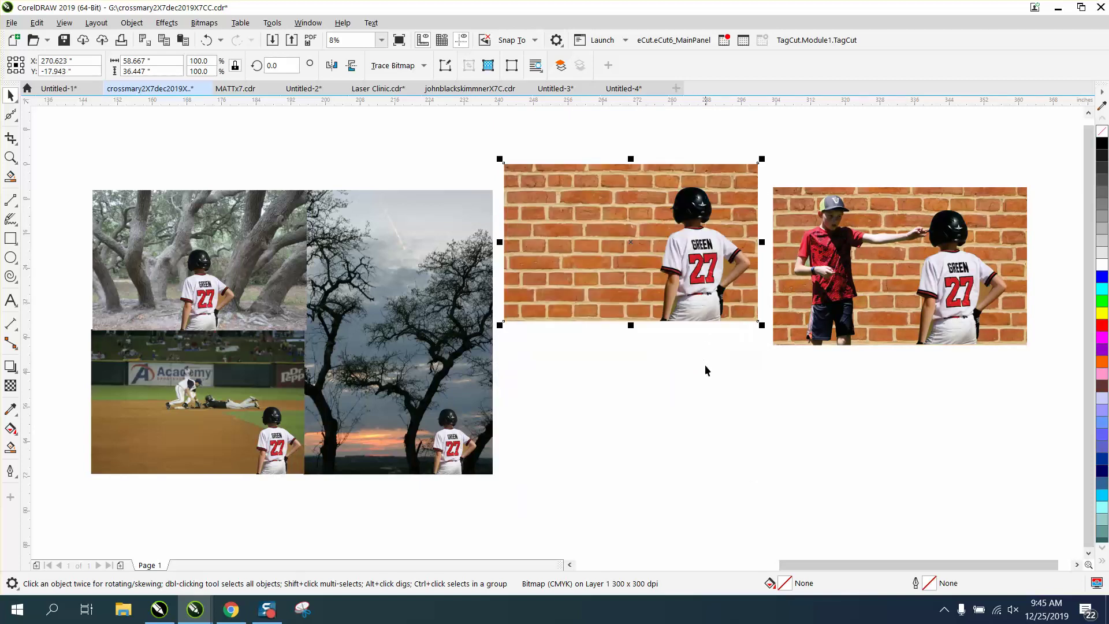
drag(713, 278, 712, 285)
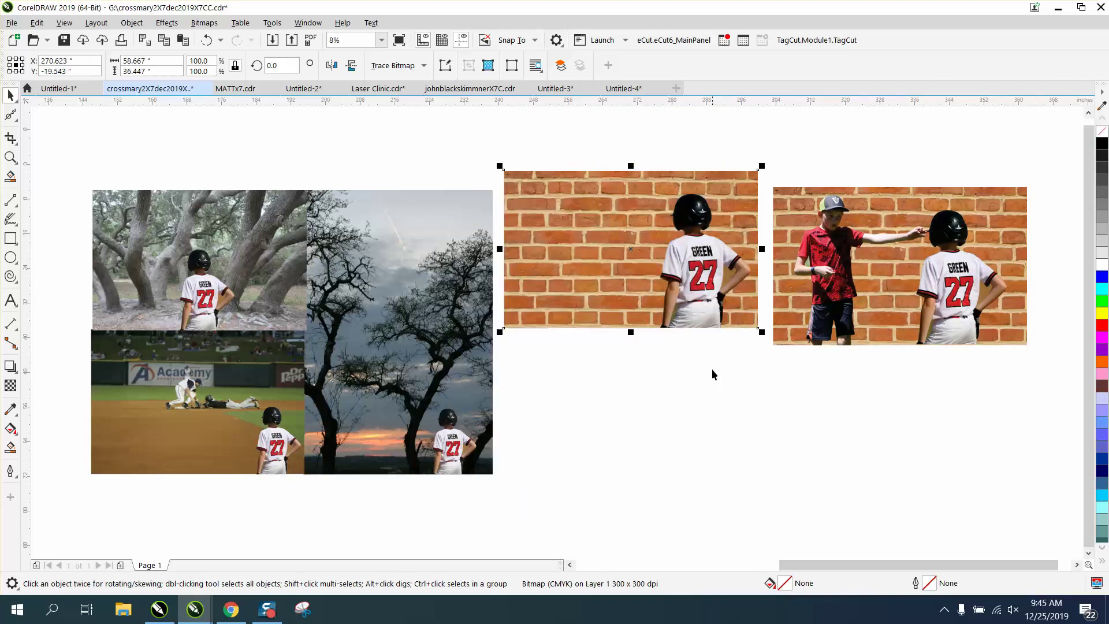
drag(853, 287, 851, 271)
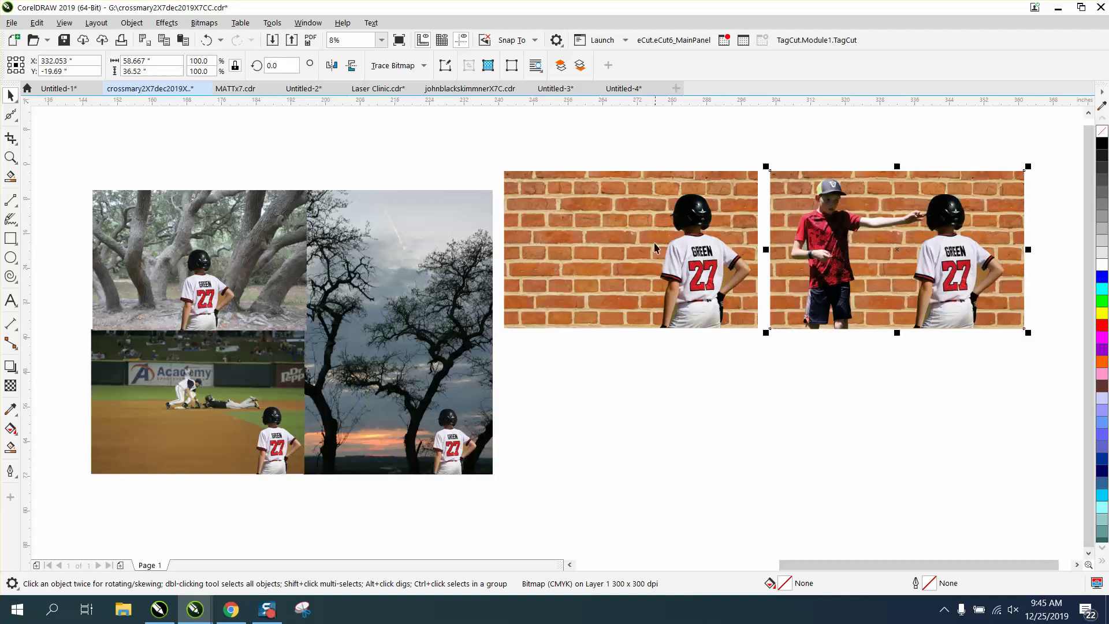
Change the merged brick-wall bitmap's colour mode to Grayscale (8-bit).
click(204, 23)
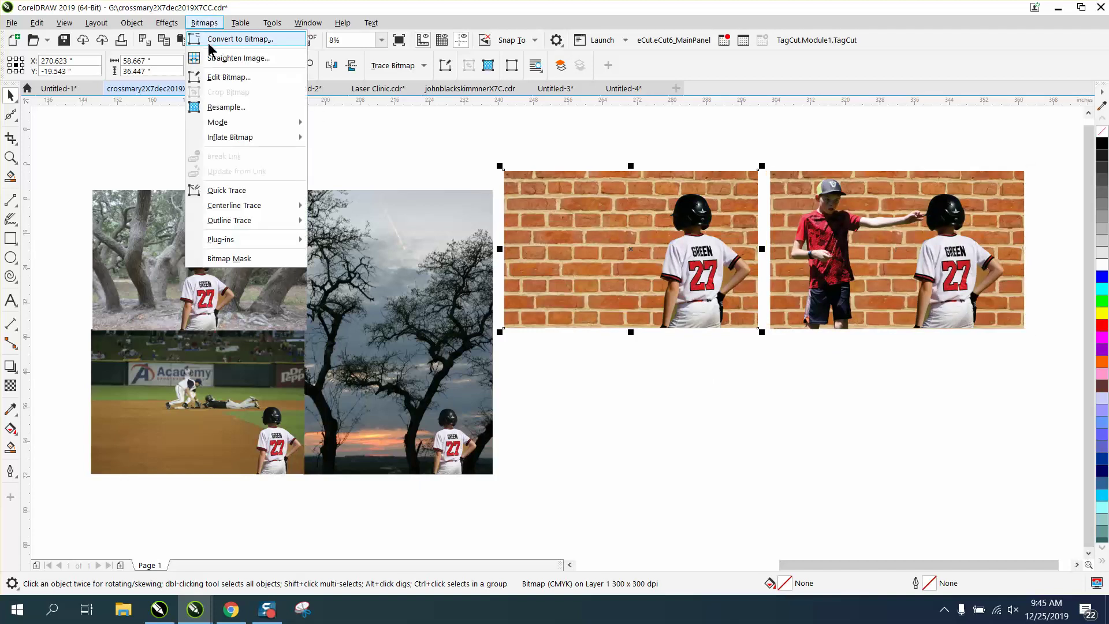
mouse_move(218, 122)
click(367, 138)
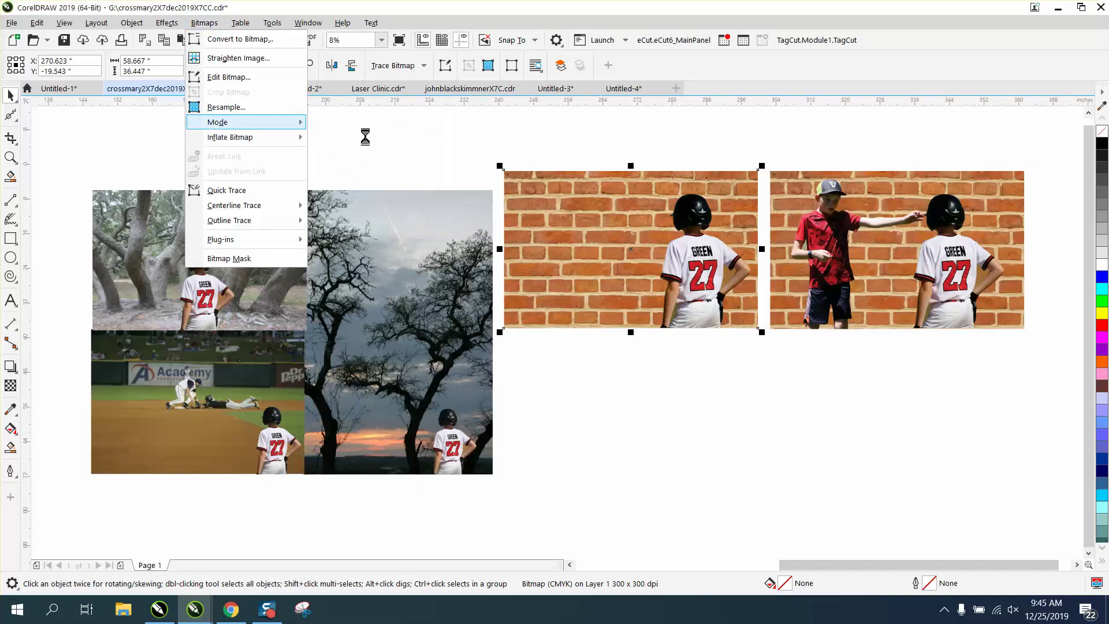